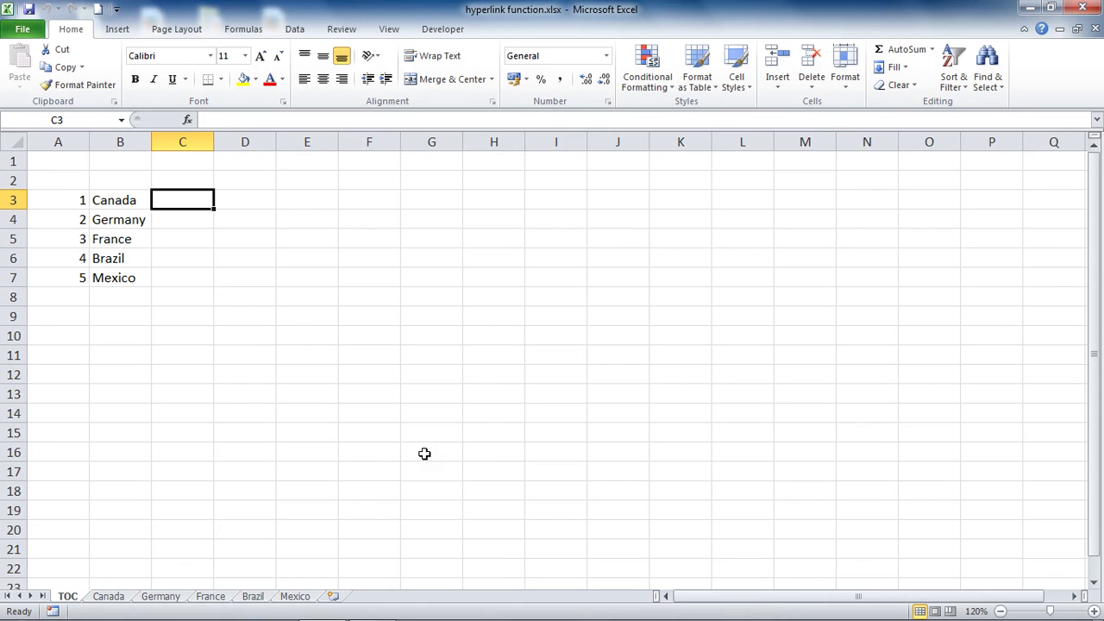
- Begin a HYPERLINK formula in cell C3 of the TOC sheet with CONCATENATE("#",B3,"!A1") as its link location
left_click(120, 32)
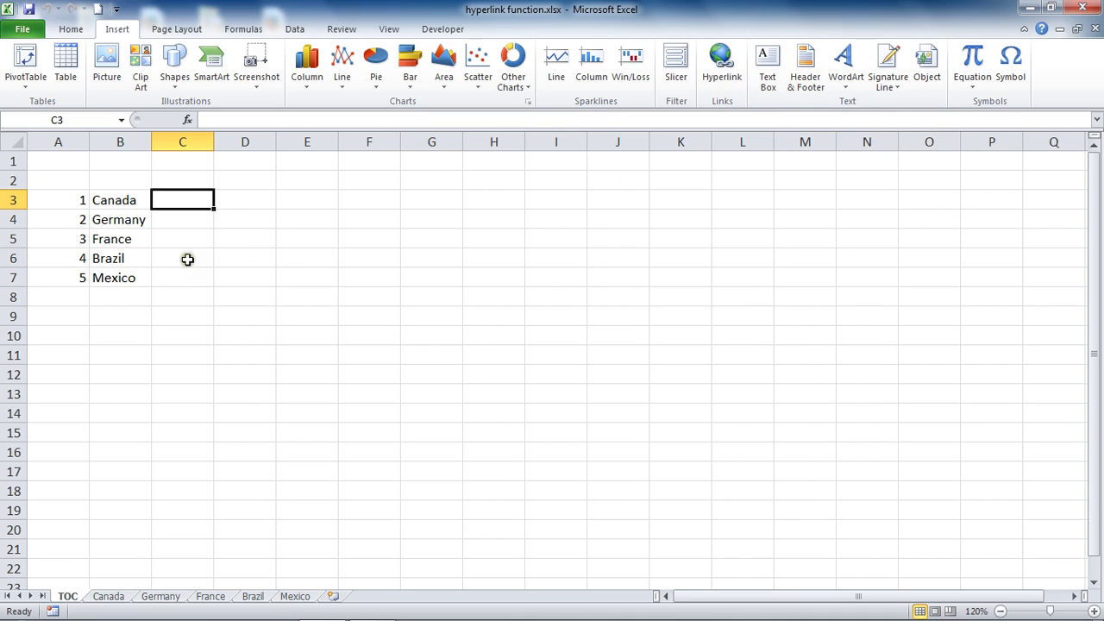
type("=hyperlink")
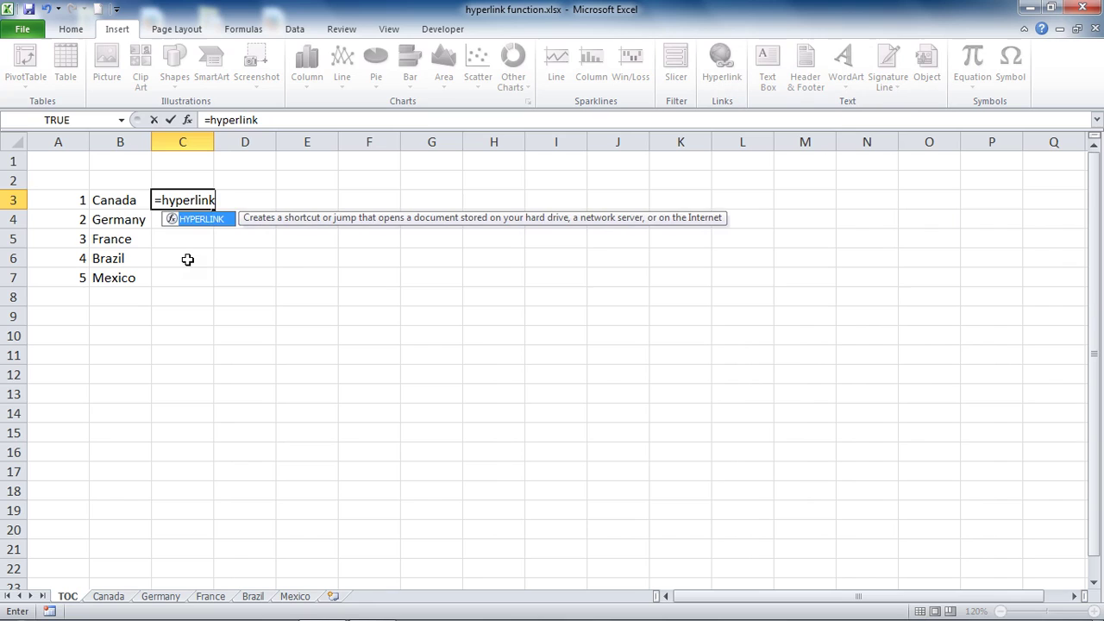
type("(")
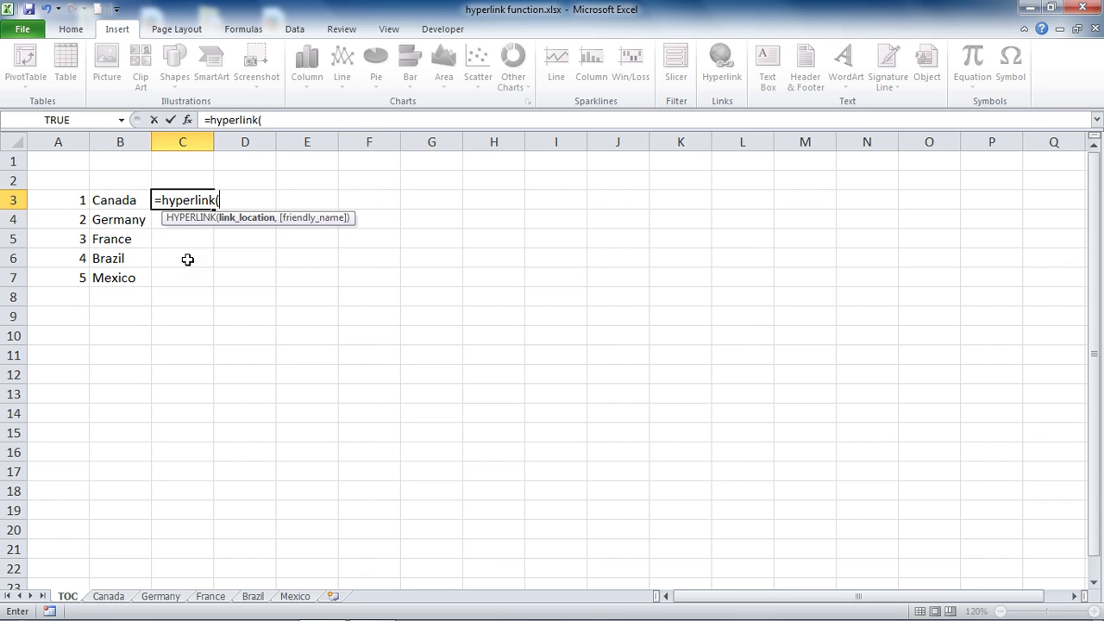
type("c")
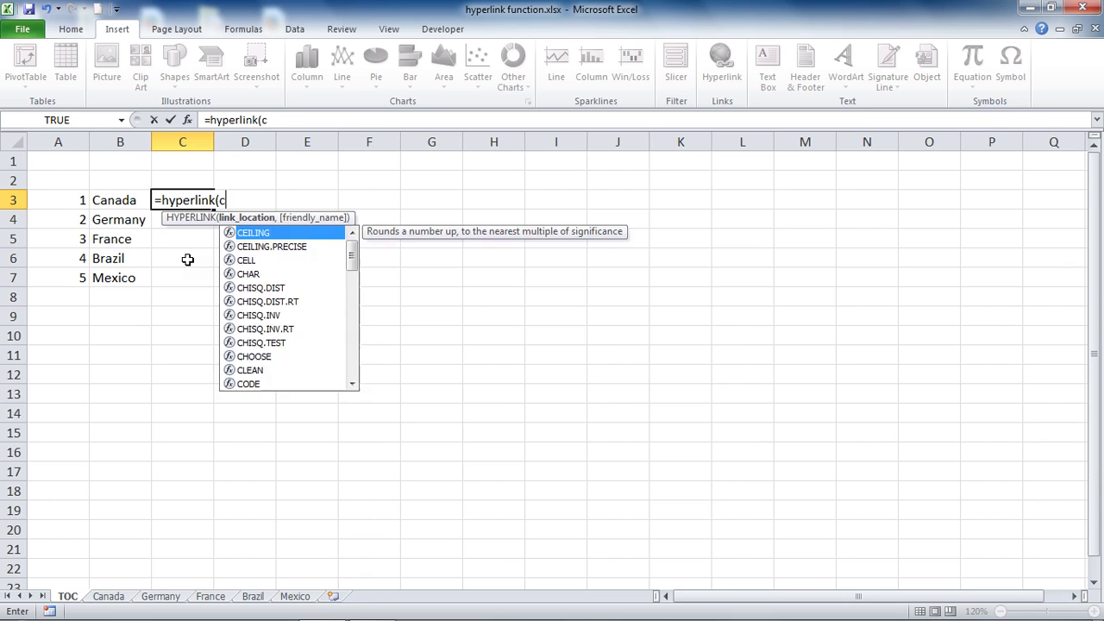
type("oncat")
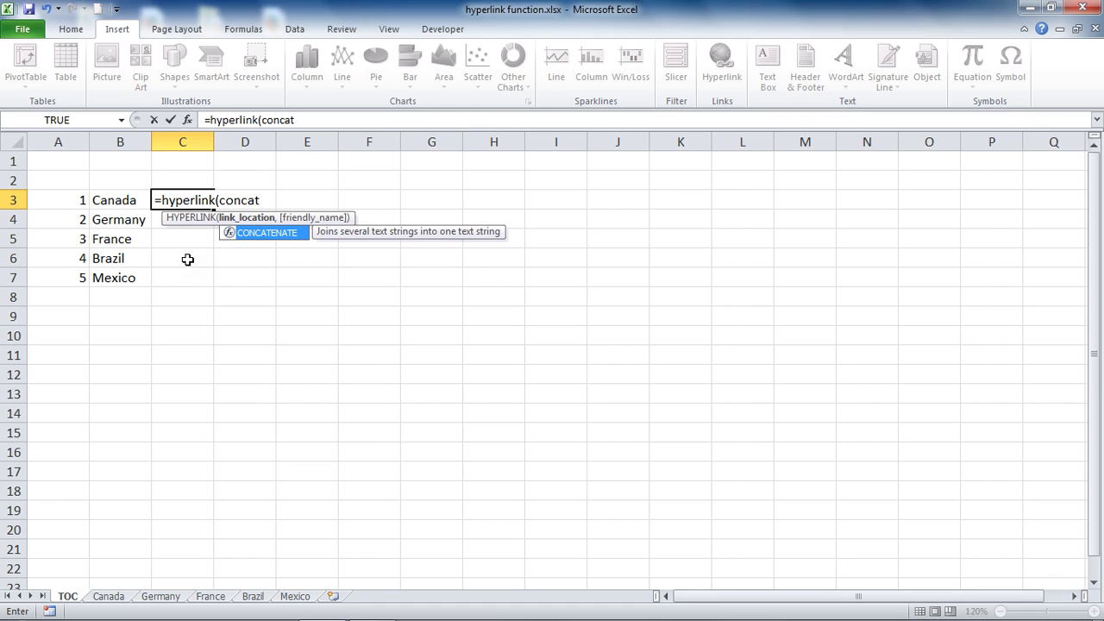
key("Tab")
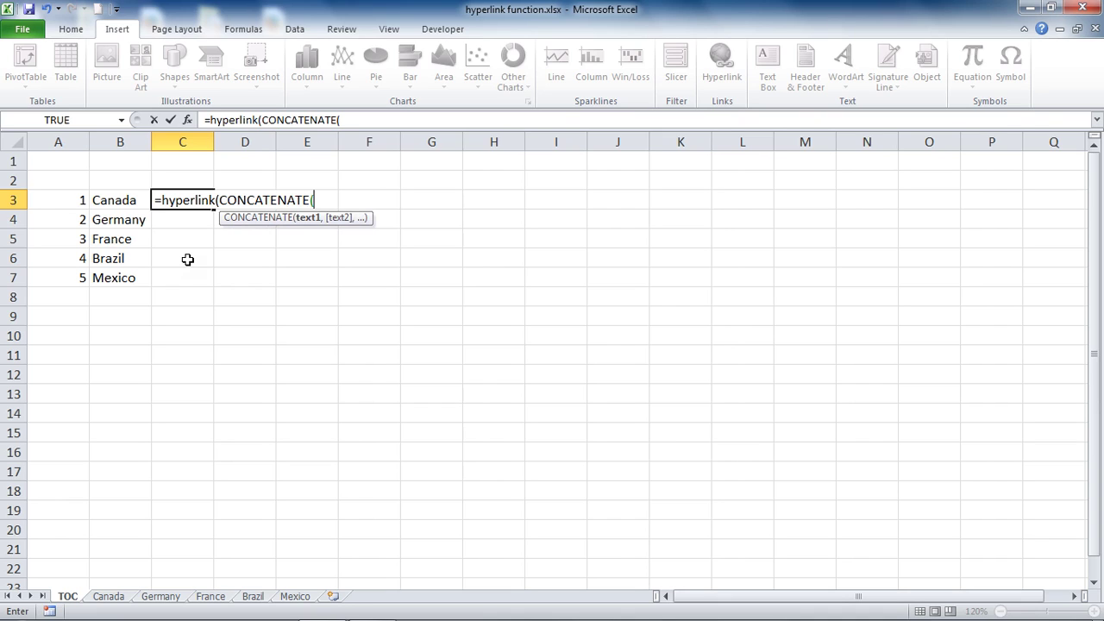
type("\"#\"")
type(",")
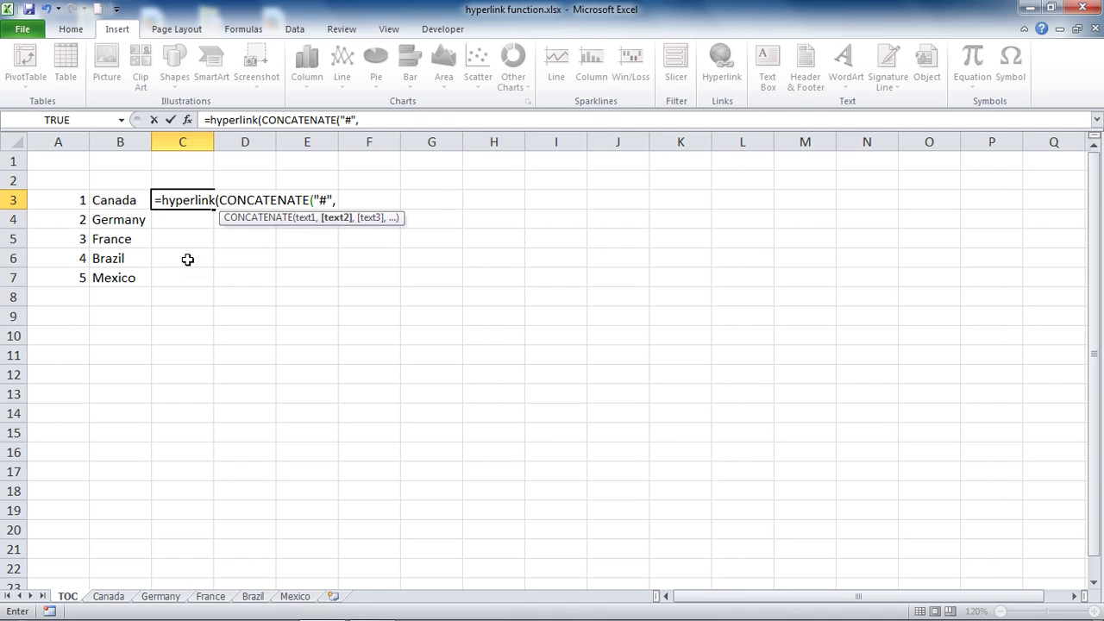
key("Left")
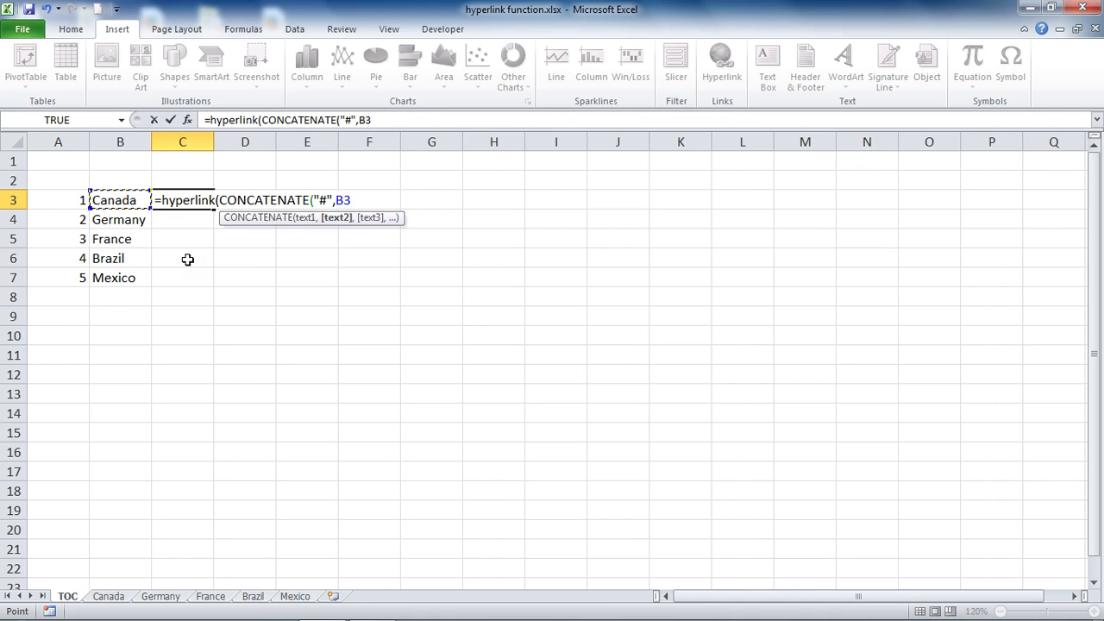
type(",\"")
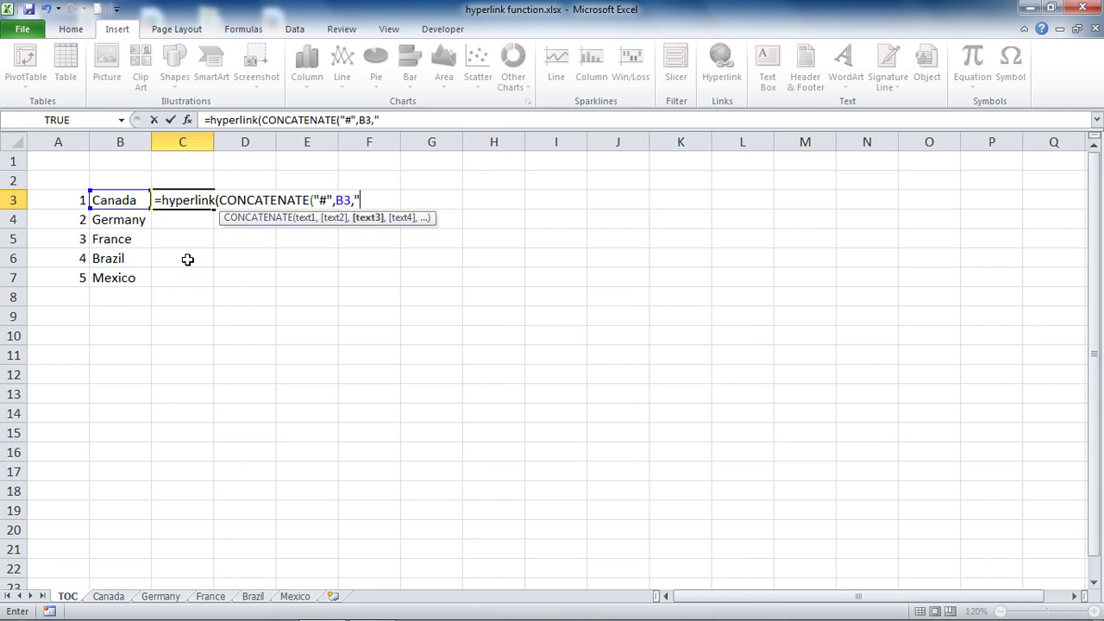
type("!A1\"")
type(")")
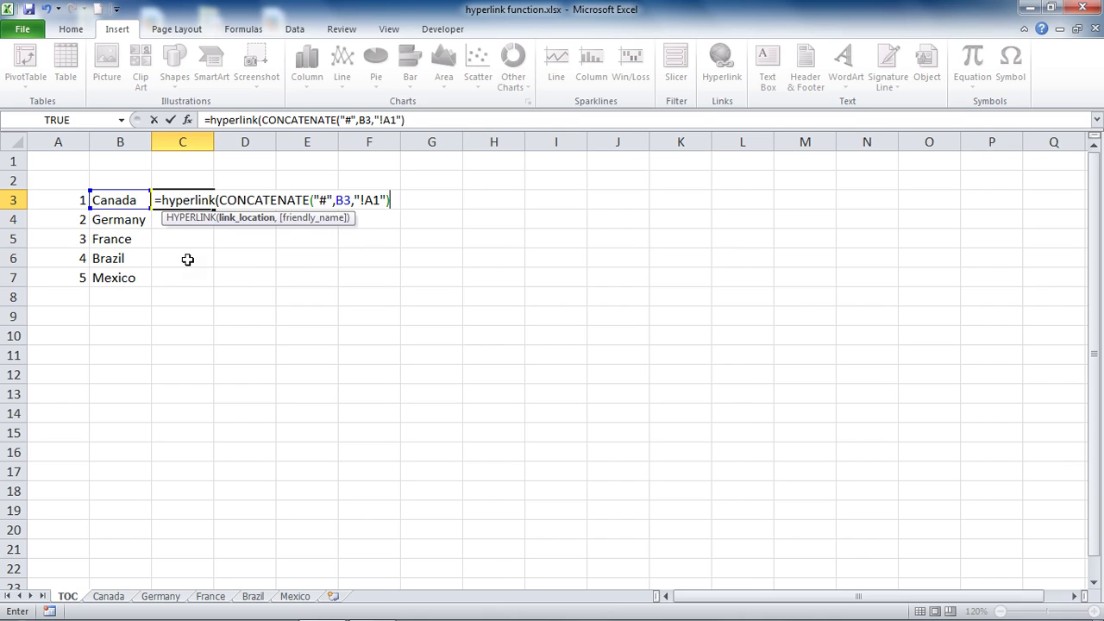
- Complete the C3 HYPERLINK formula with the friendly name "Go to Page"
type(",")
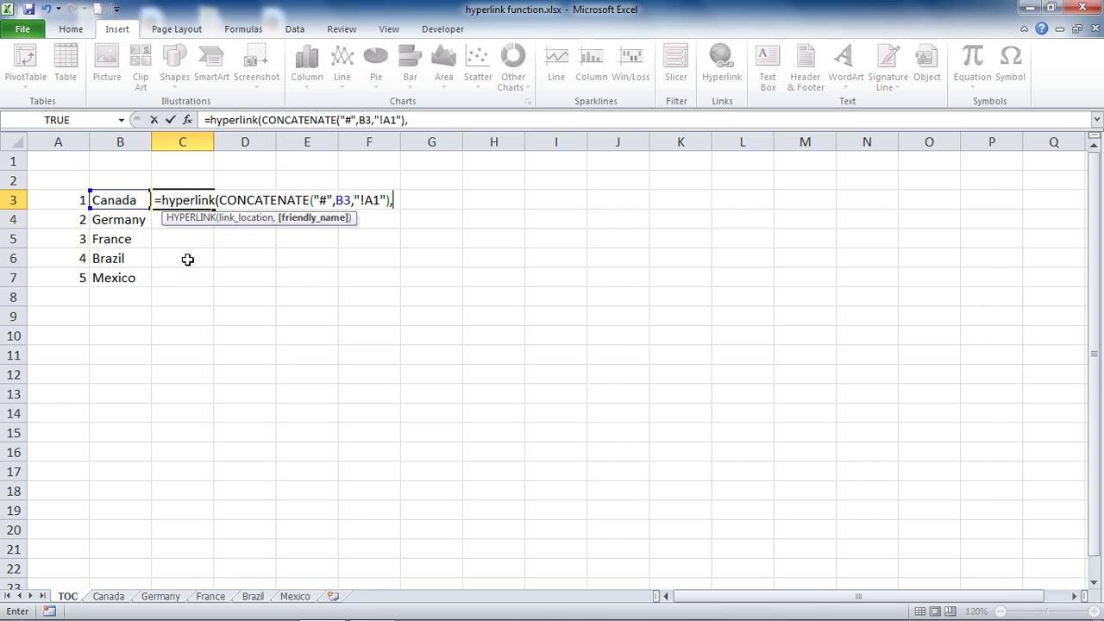
type("\"Go to Page")
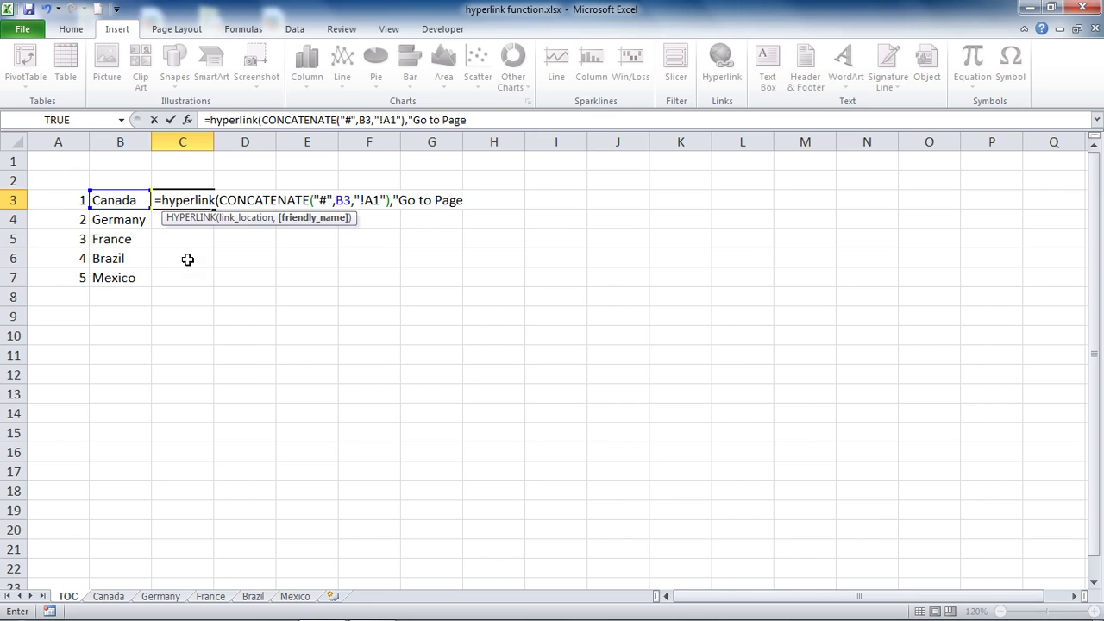
type("\")")
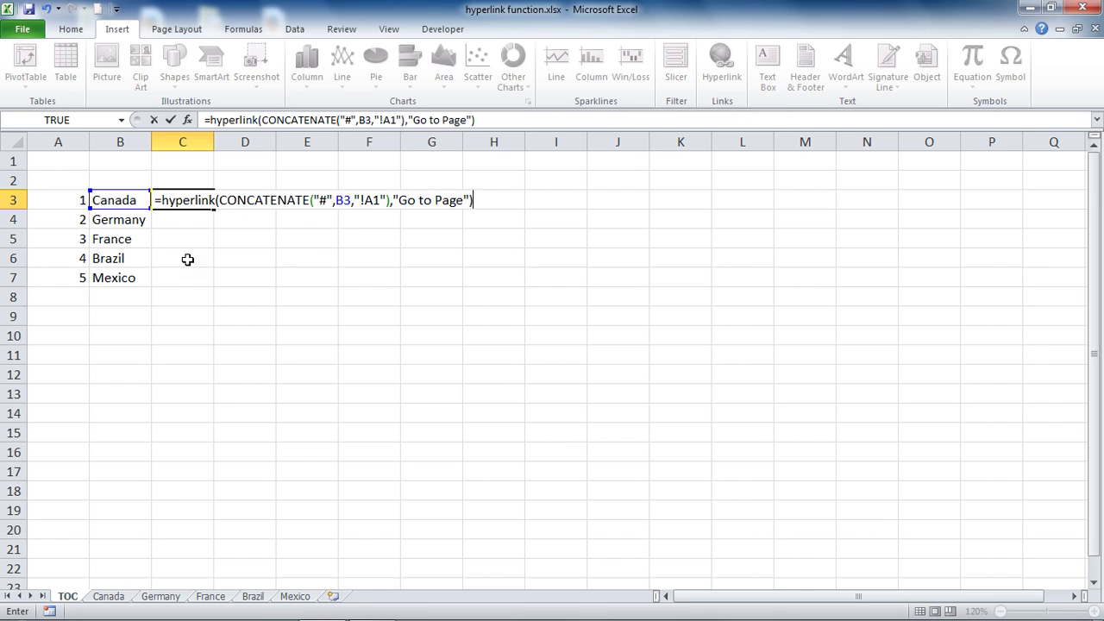
key("Return")
key("Up")
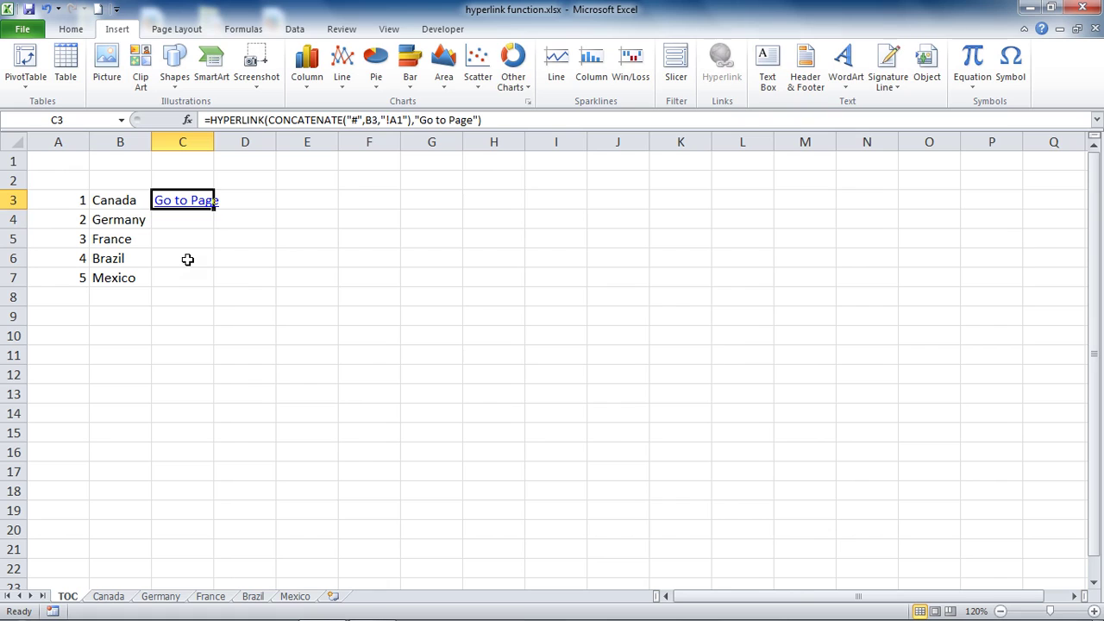
- Fill the HYPERLINK formula from C3 down through C7 so every country row has a link
key("Down")
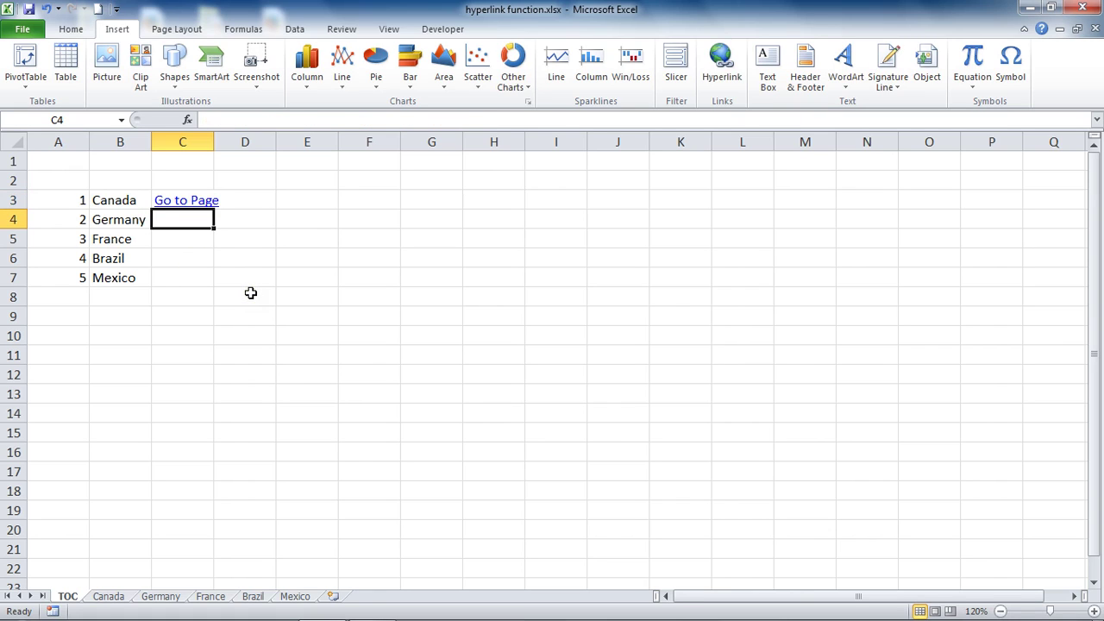
key("Up")
key("Down")
key("Up")
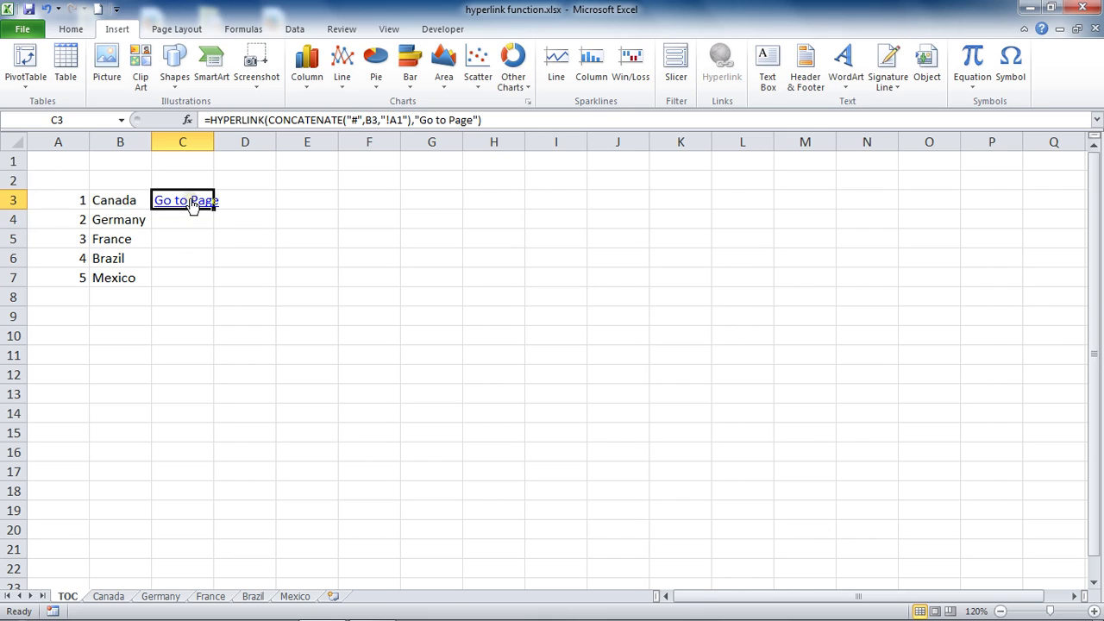
left_click(211, 223)
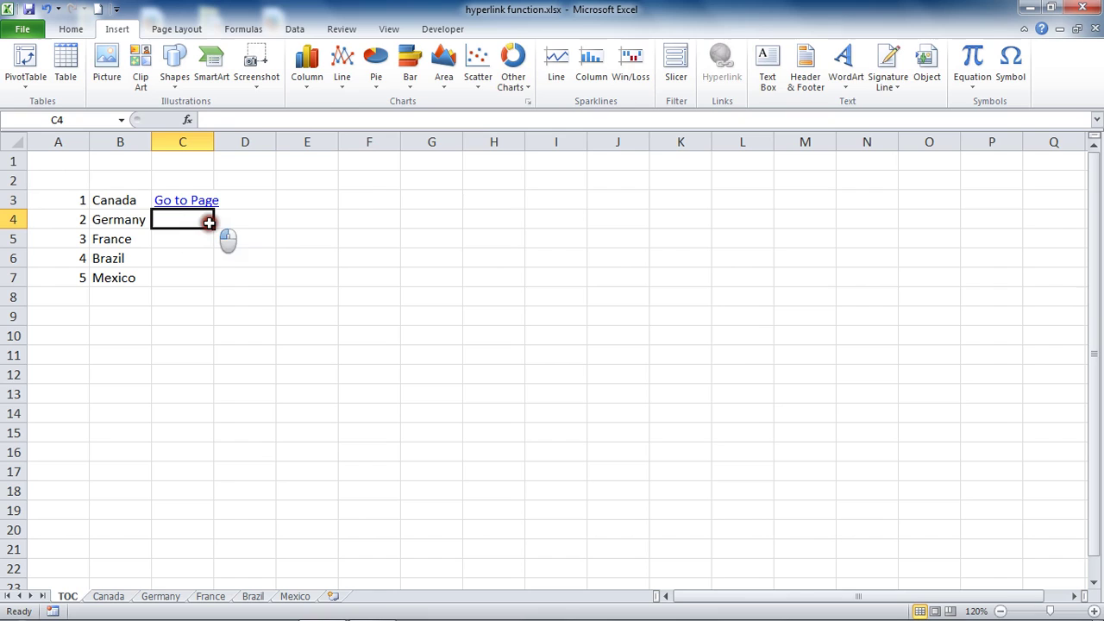
key("Up")
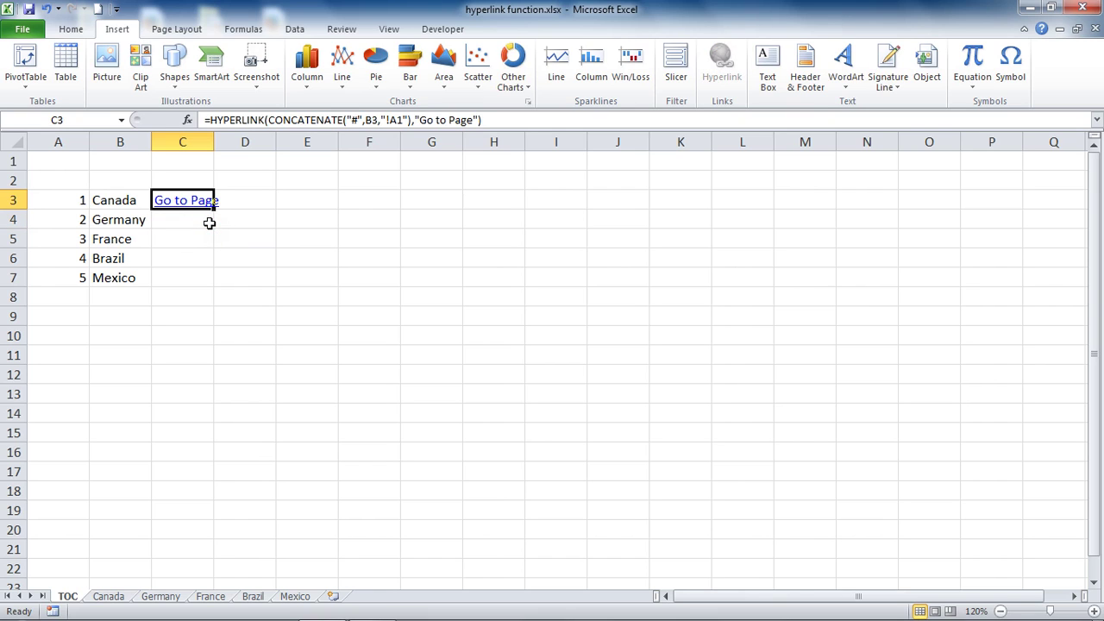
left_click_drag(214, 209, 216, 285)
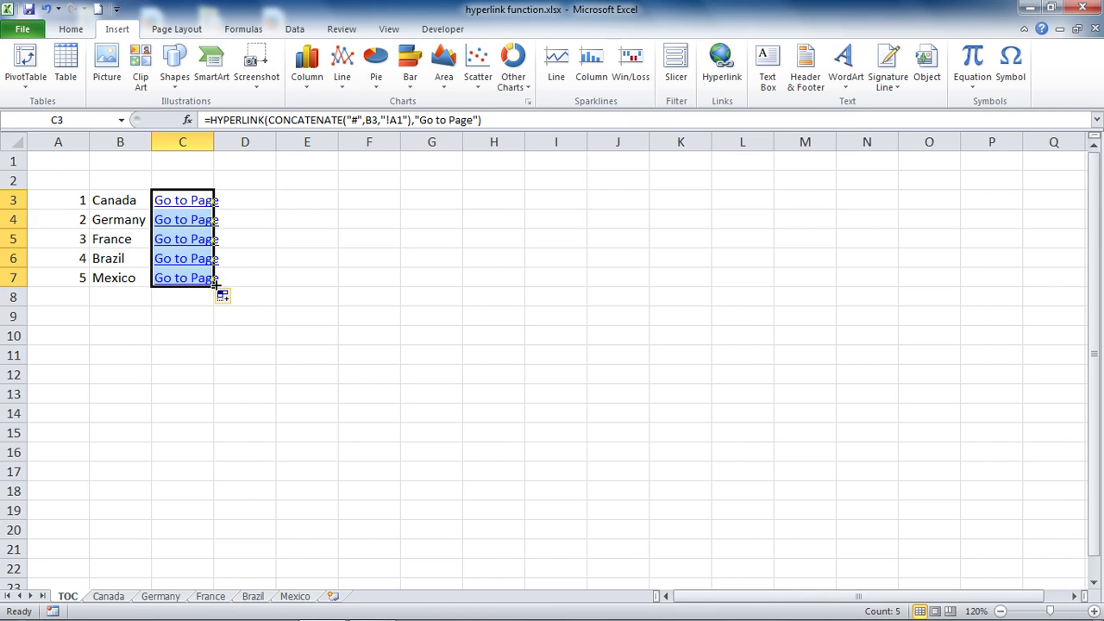
- Examine the copied link formulas in column C beside the country names
left_click(223, 283)
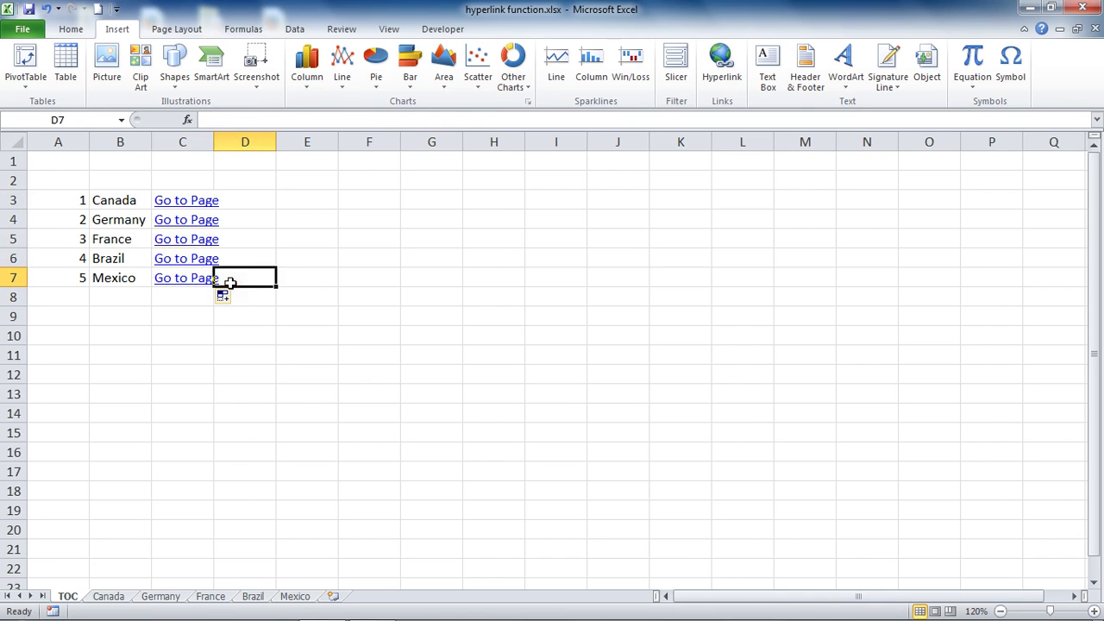
key("Left")
key("Up")
key("Up")
key("Up")
key("Up")
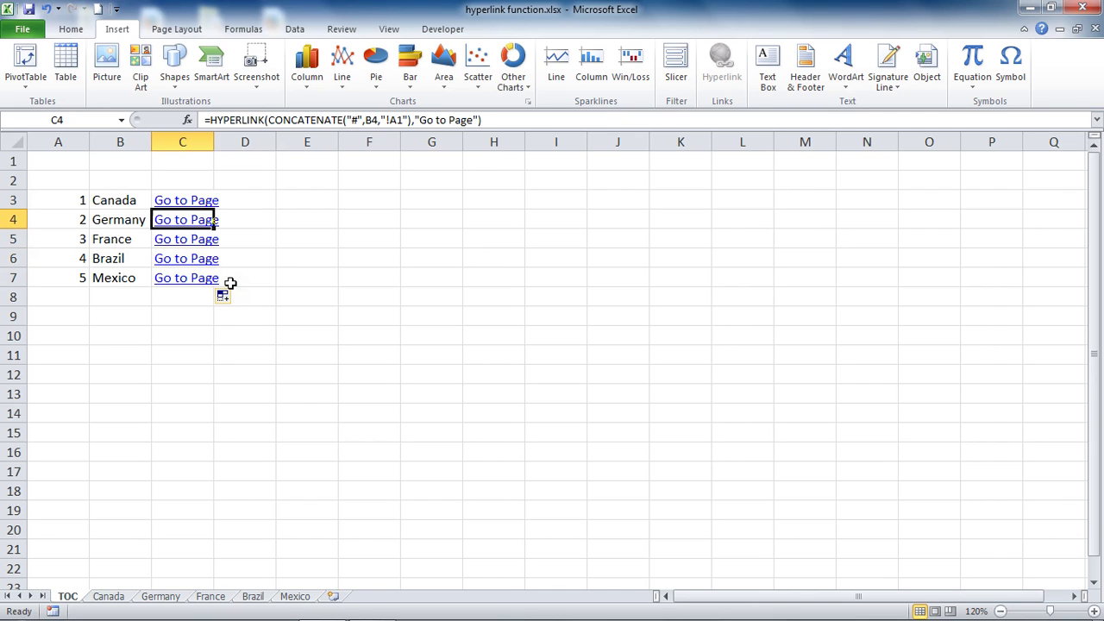
left_click(432, 229)
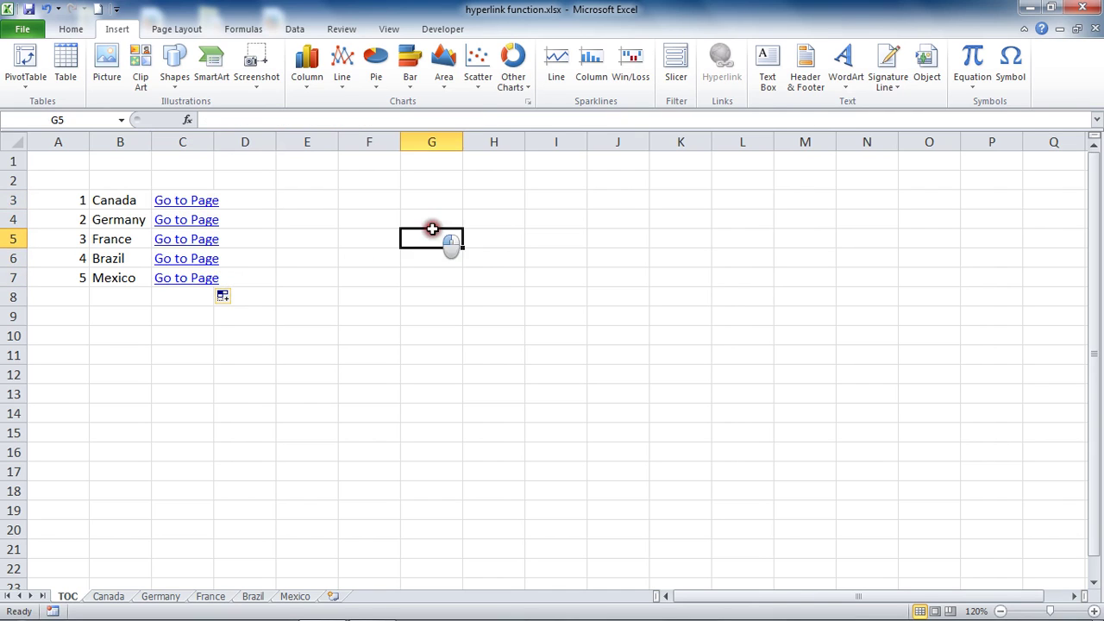
- Test the Germany and Brazil links in column C, returning to the TOC sheet after each one
left_click(200, 223)
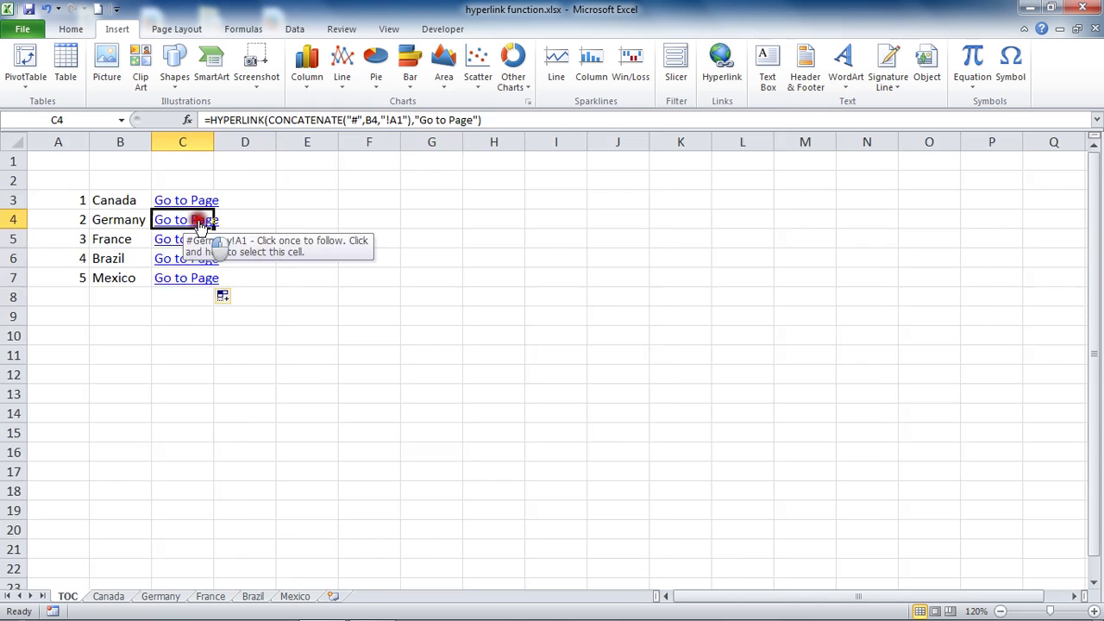
left_click(69, 596)
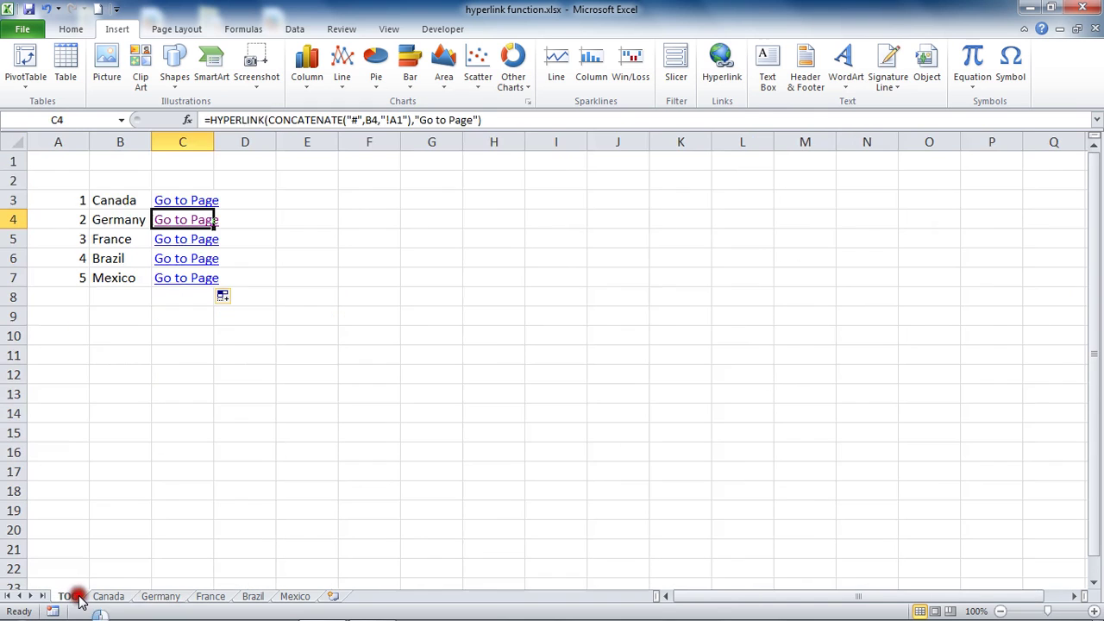
left_click(191, 260)
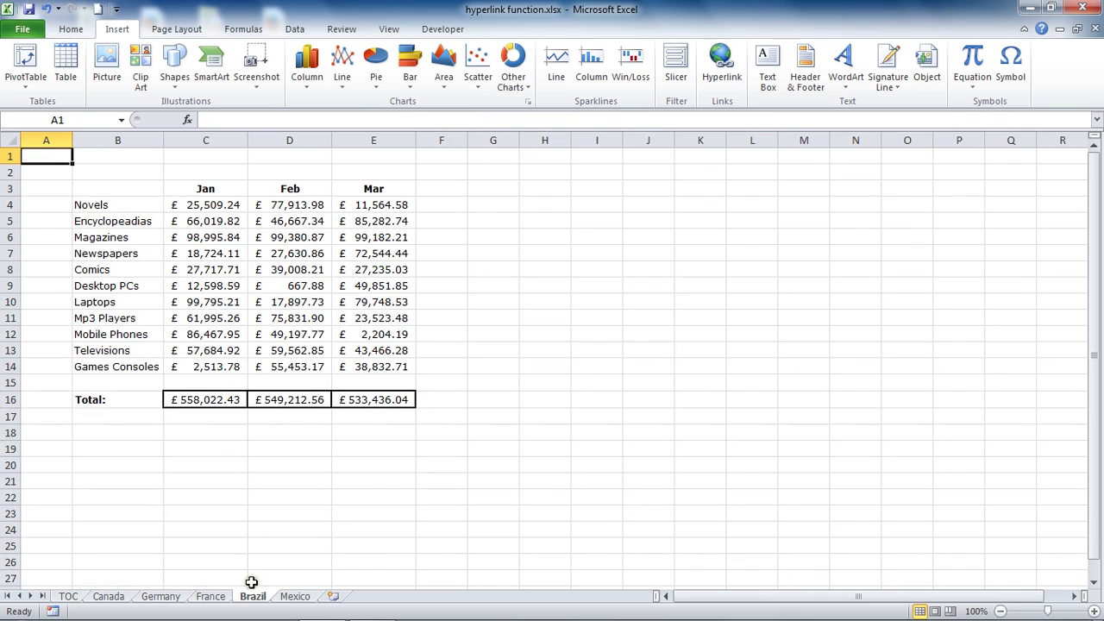
left_click(69, 596)
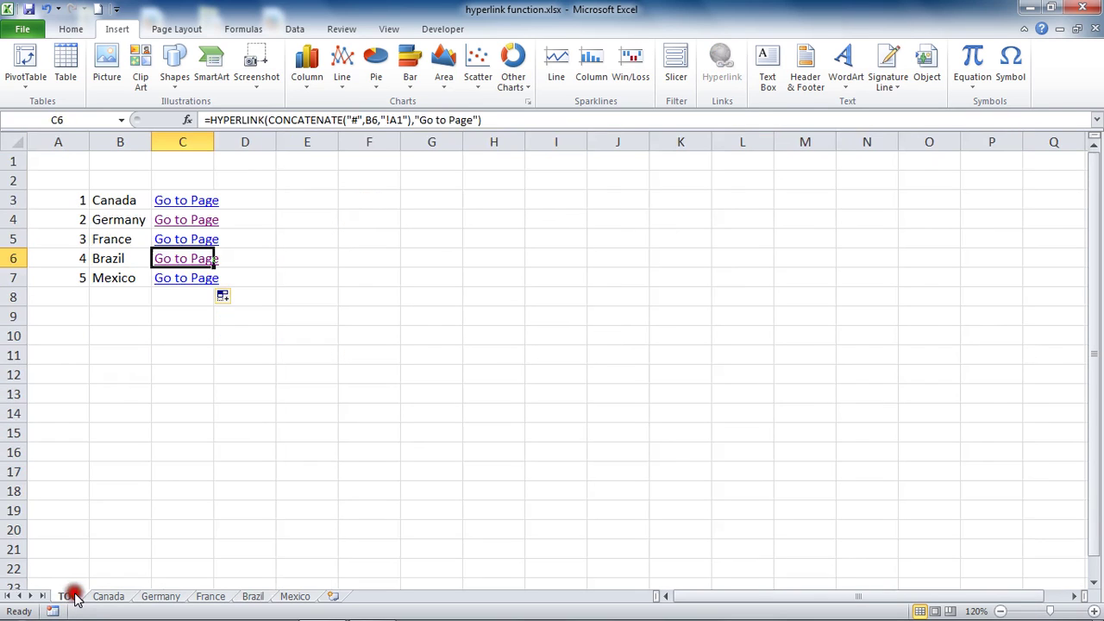